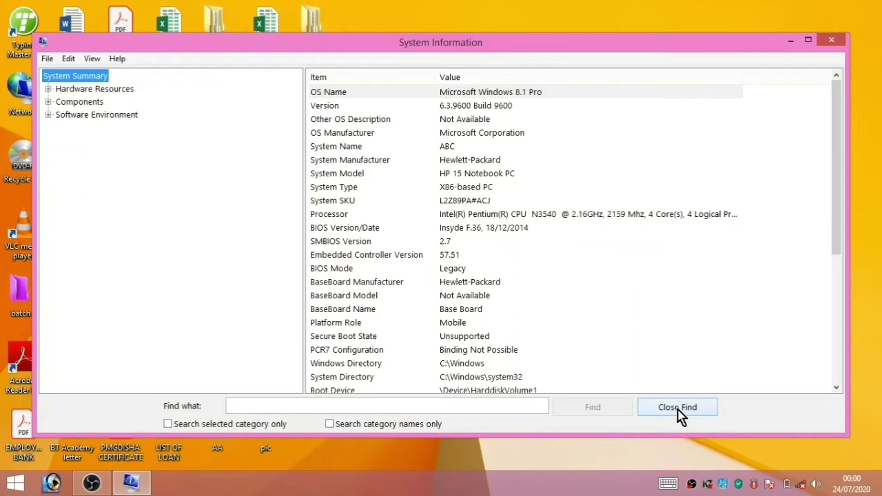
Step: Hide the find bar in System Information and close the window
left_click(679, 410)
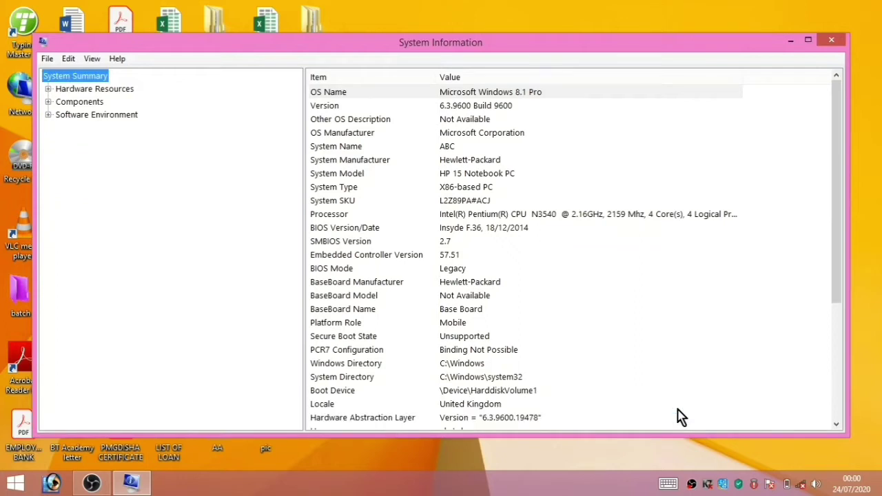
left_click(833, 42)
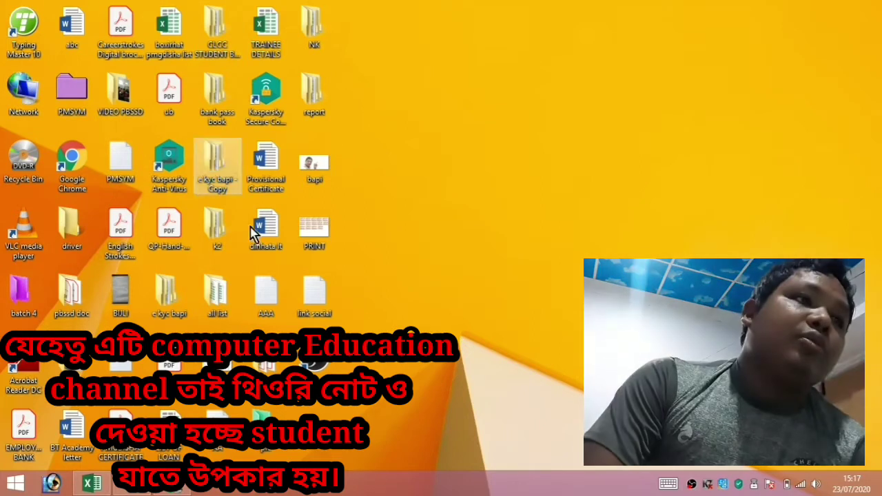
right_click(71, 30)
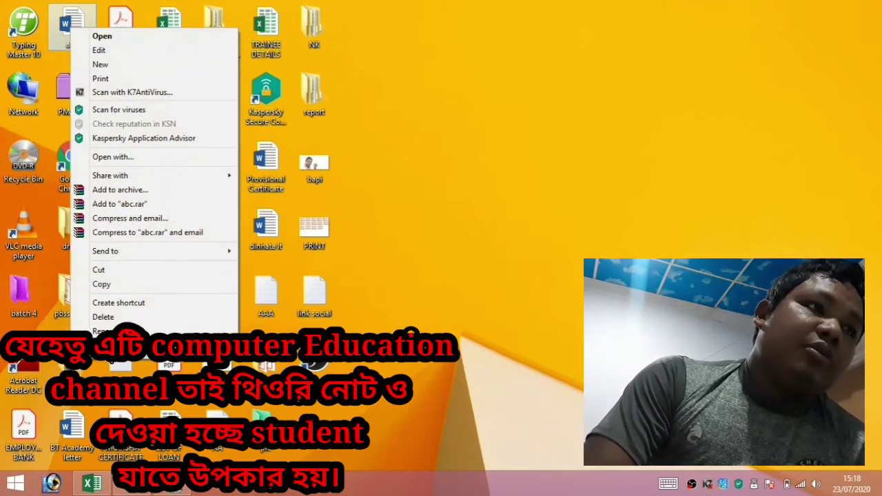
left_click(412, 140)
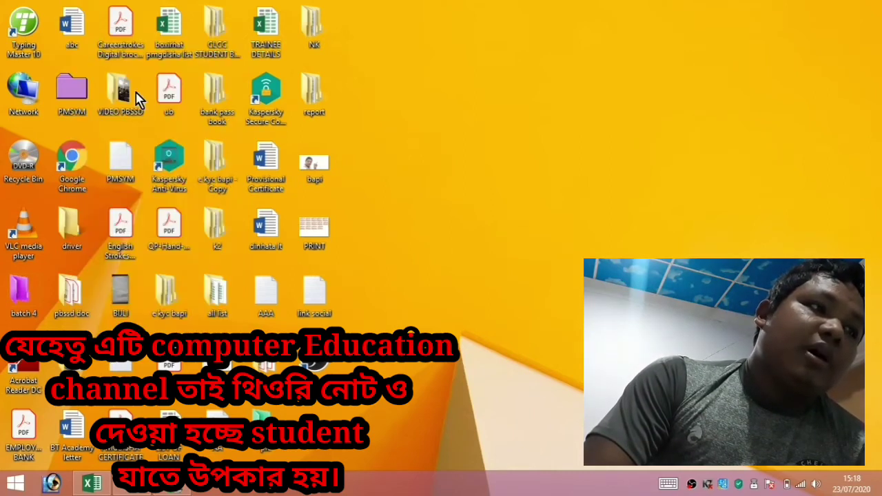
Step: Open the properties of this pc to view the basic system information, and minimize the System window after reading it
double_click(27, 93)
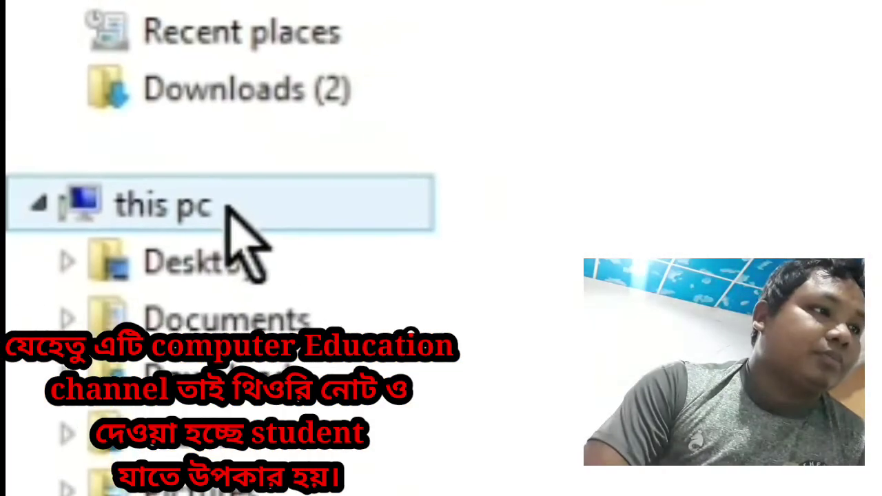
left_click(228, 205)
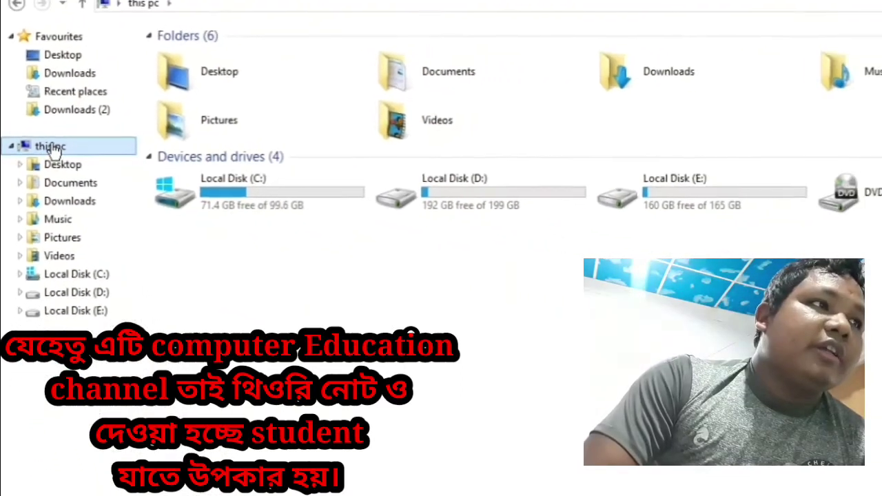
right_click(54, 150)
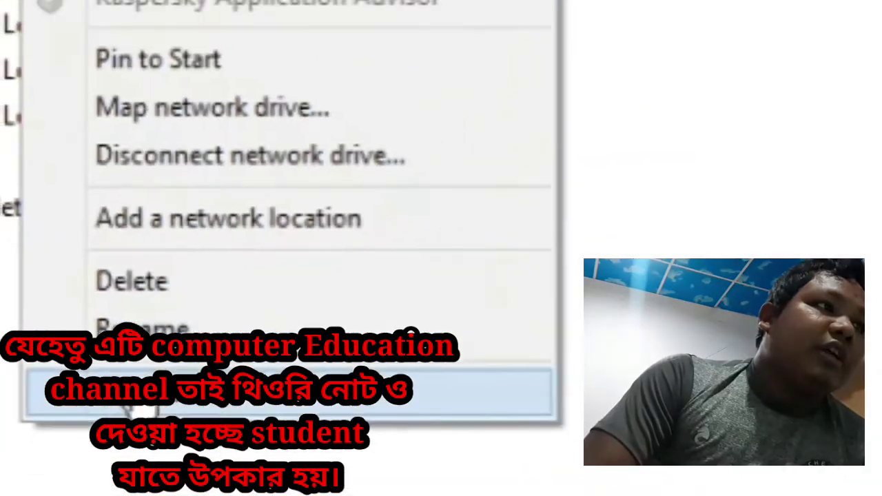
left_click(127, 399)
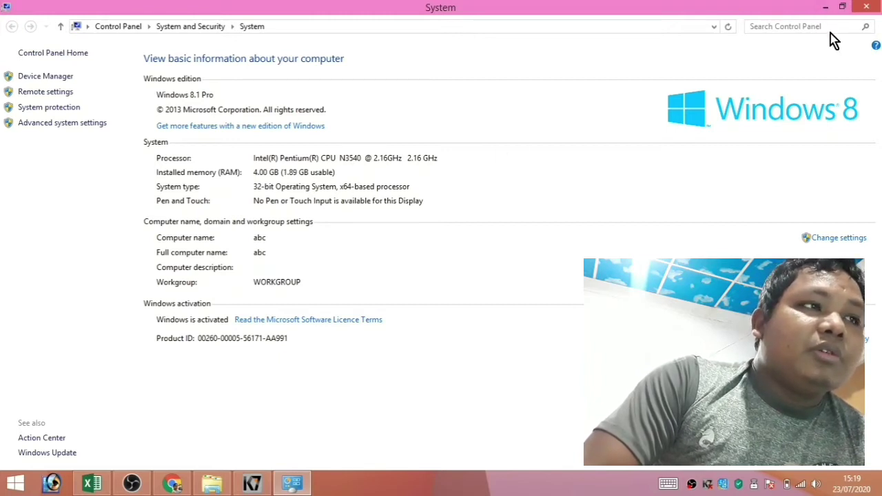
left_click(826, 6)
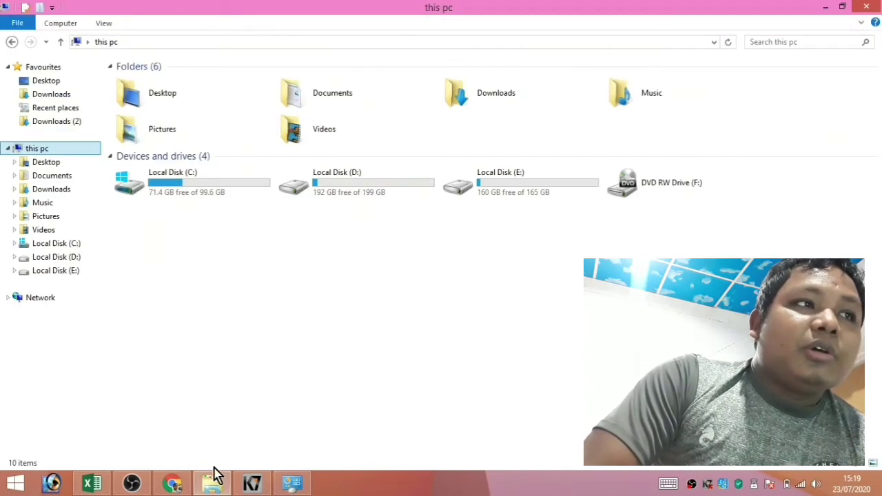
Step: Switch to Chrome and search Google for "N3540 processor details"
left_click(173, 483)
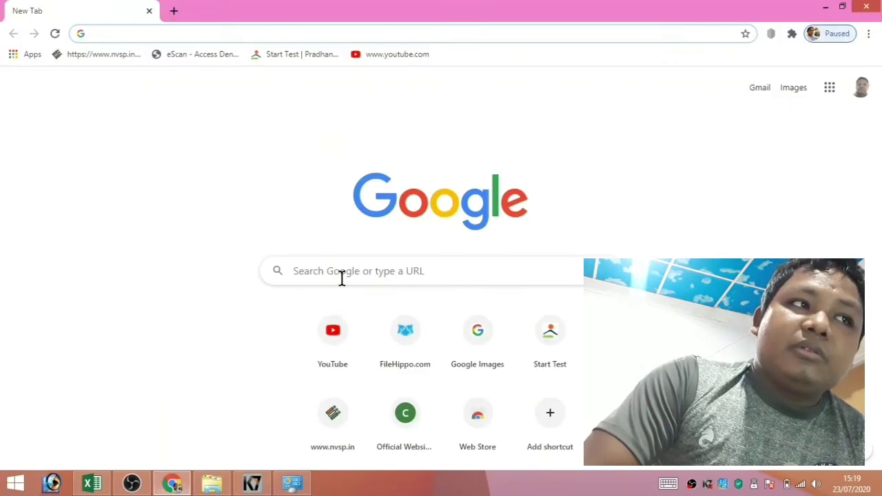
left_click(341, 272)
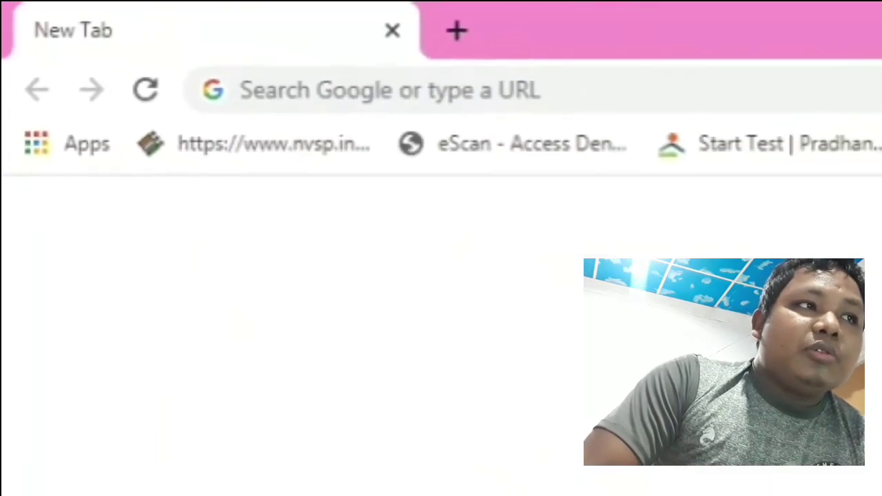
type("N3540 processor details")
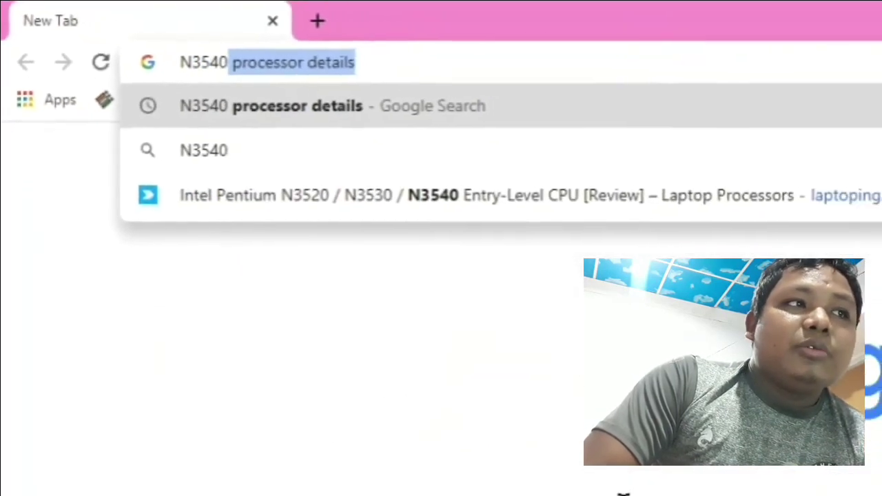
key("Right")
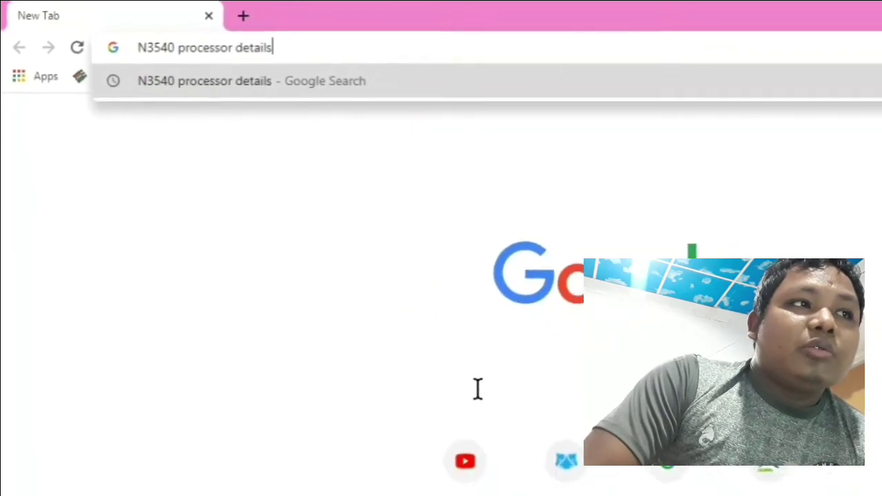
key("Return")
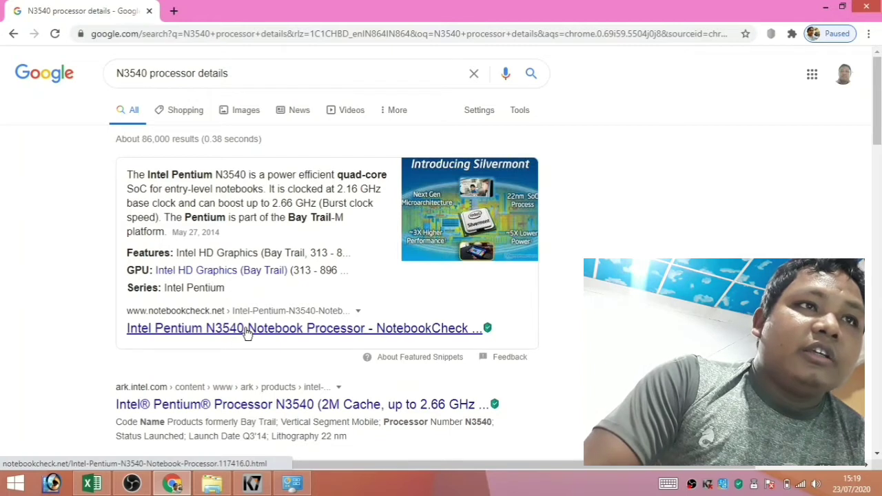
Step: Open the NotebookCheck result for the Intel Pentium N3540, examine its description and specification table, and return to the search results
left_click(326, 333)
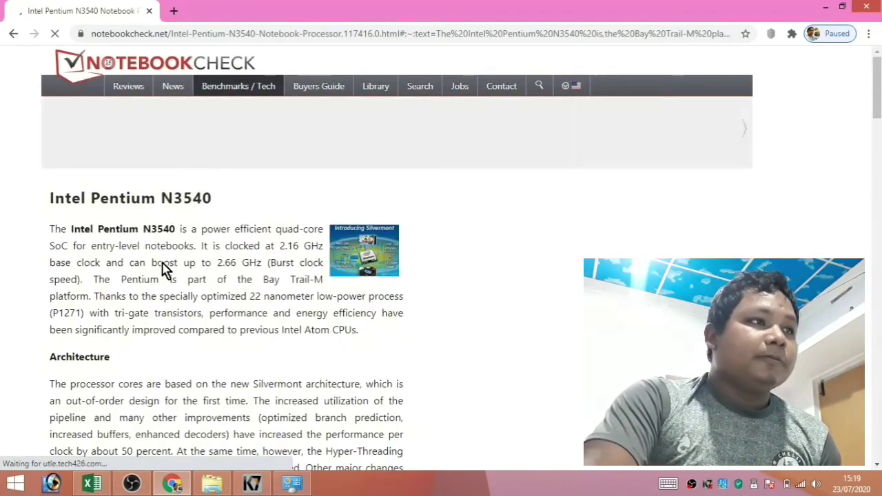
scroll(239, 282, "down", 5)
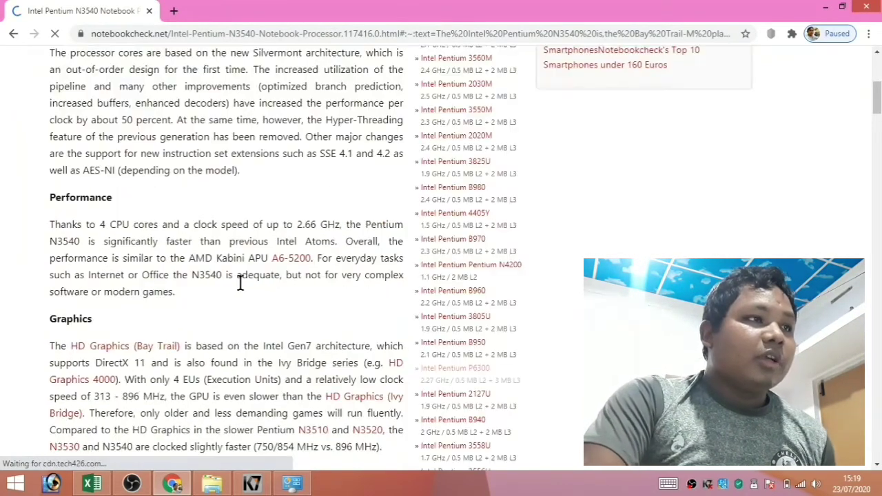
scroll(107, 181, "up", 5)
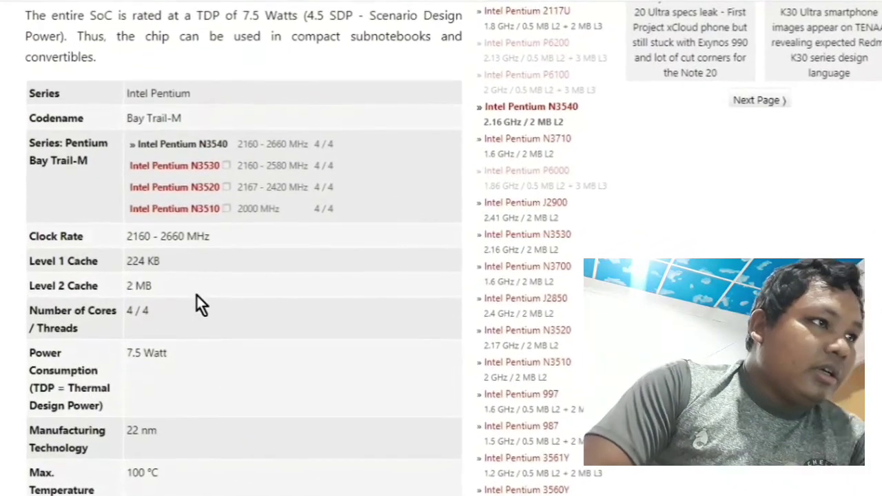
scroll(196, 296, "down", 2)
scroll(199, 300, "down", 3)
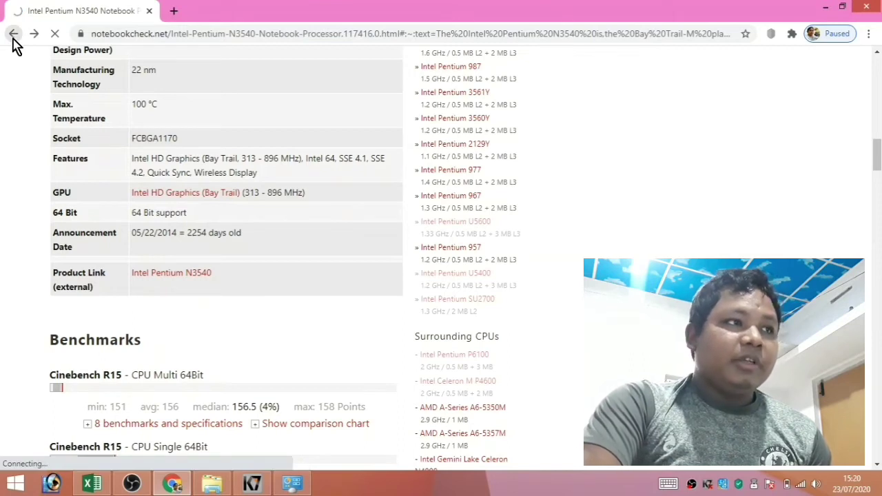
left_click(14, 34)
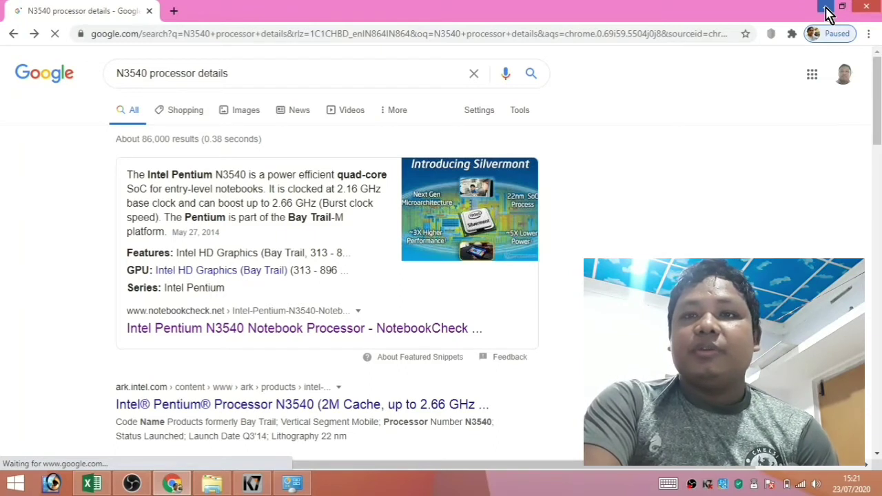
Step: Minimize the open windows and switch to the Book1 workbook in Excel
left_click(827, 12)
left_click(827, 12)
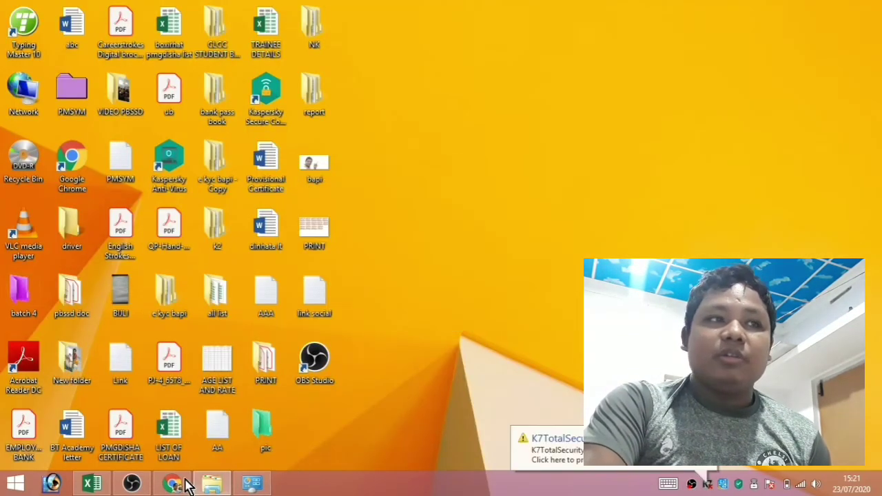
left_click(93, 484)
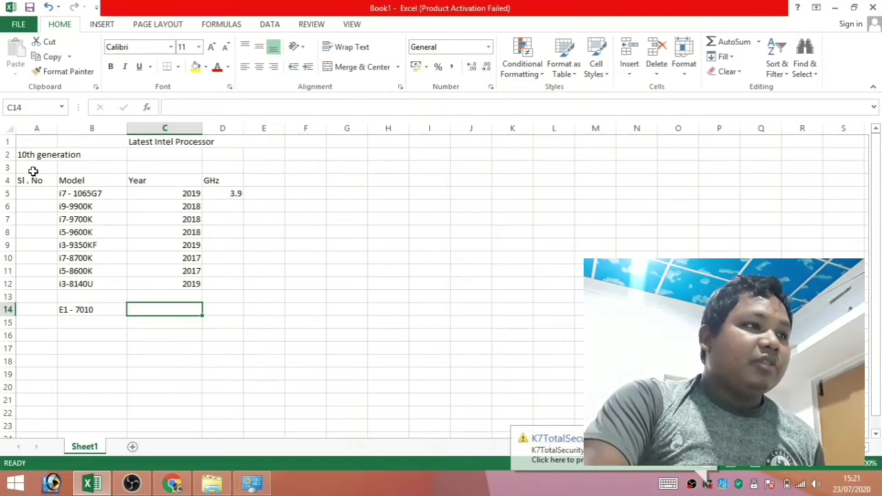
Step: Enlarge the text in the processor table range A4:C14 to font size 28
left_click_drag(33, 179, 183, 310)
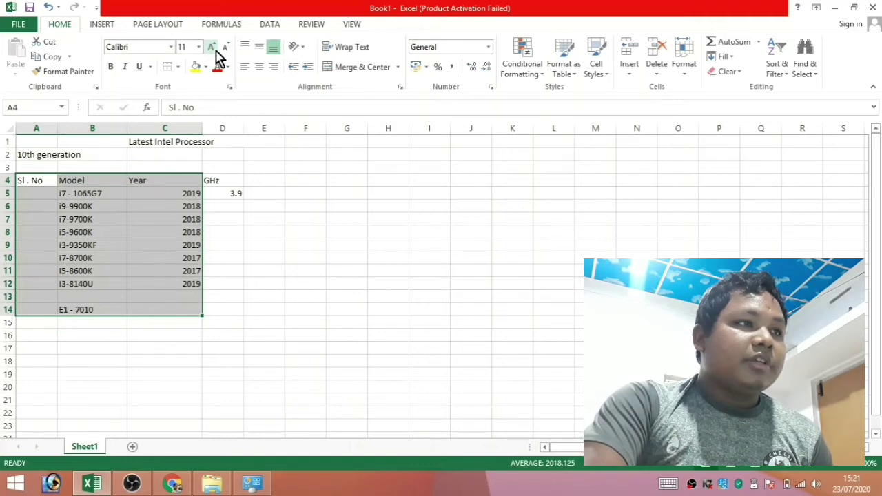
left_click(211, 47)
left_click(211, 47)
left_click(211, 47)
left_click(211, 47)
left_click(211, 47)
key("ctrl+shift+period")
key("ctrl+shift+period")
key("ctrl+shift+period")
key("ctrl+shift+period")
key("ctrl+shift+period")
key("ctrl+shift+period")
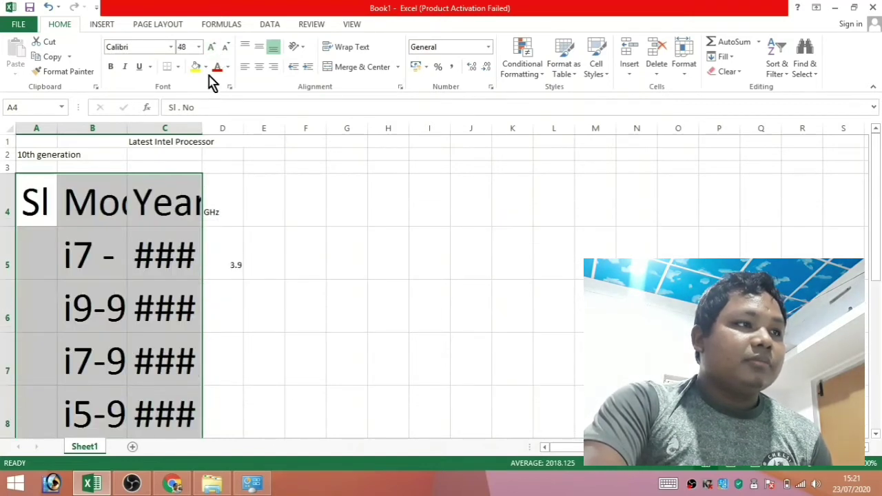
left_click(225, 47)
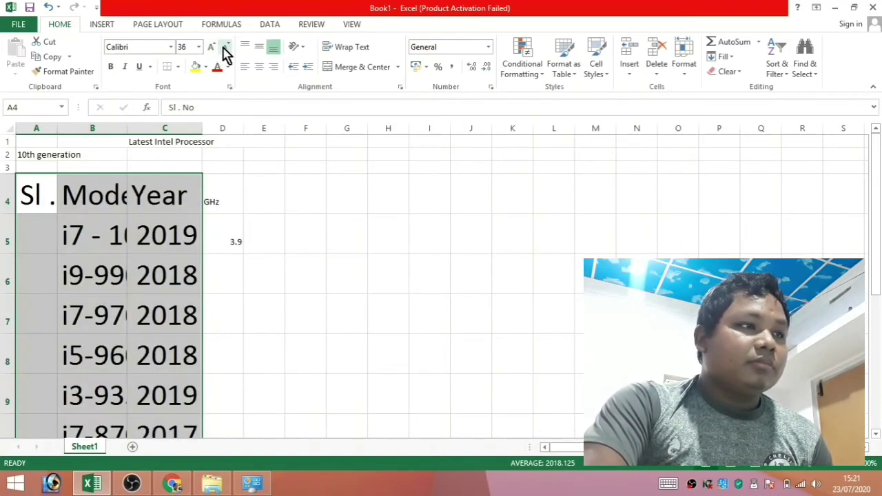
left_click(225, 47)
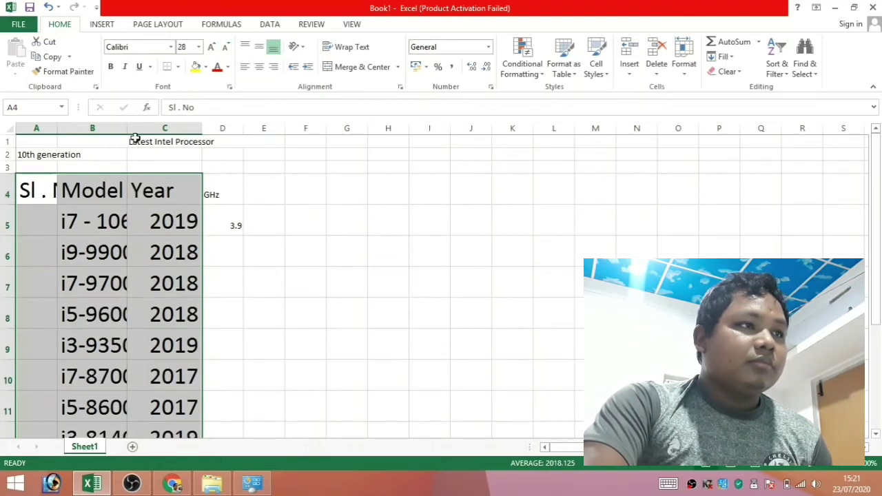
Step: Widen columns B and C to make room for the enlarged model names and years
left_click_drag(127, 131, 202, 180)
key("Right")
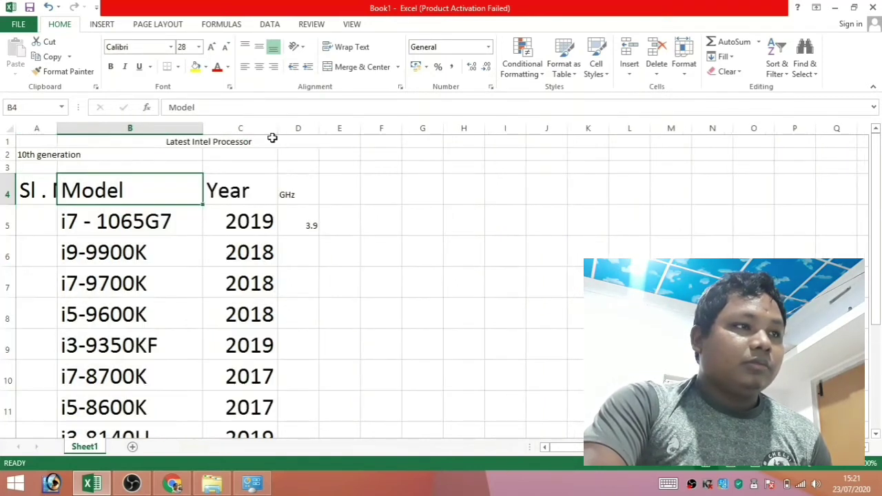
left_click_drag(274, 127, 346, 141)
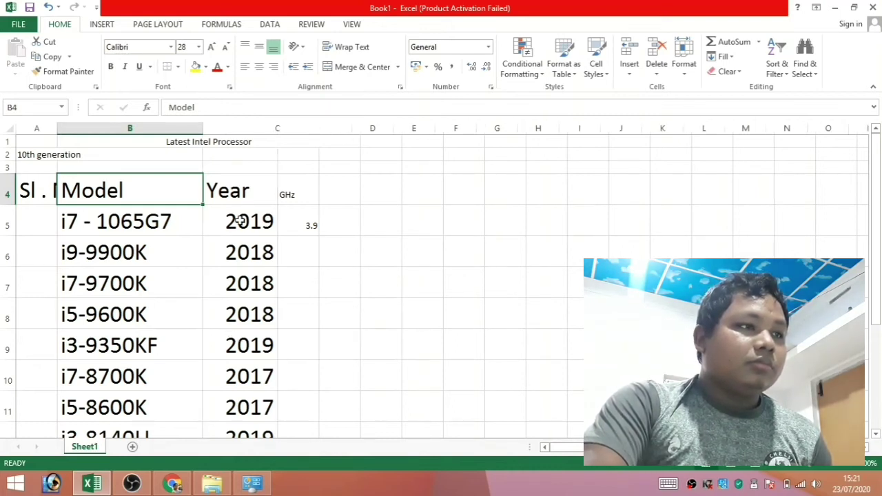
Step: Examine the list of processor models and their years, down to the E1 - 7010 entry in row 14
scroll(231, 259, "down", 5)
left_click(179, 254)
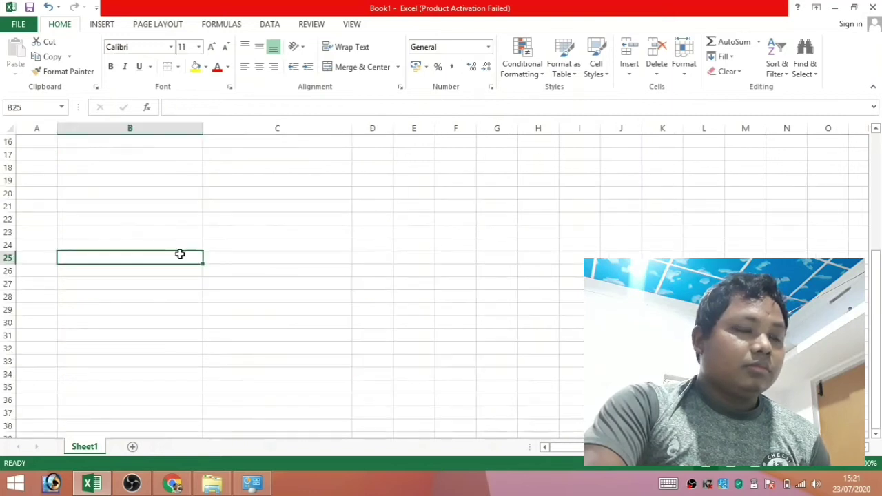
scroll(176, 252, "up", 5)
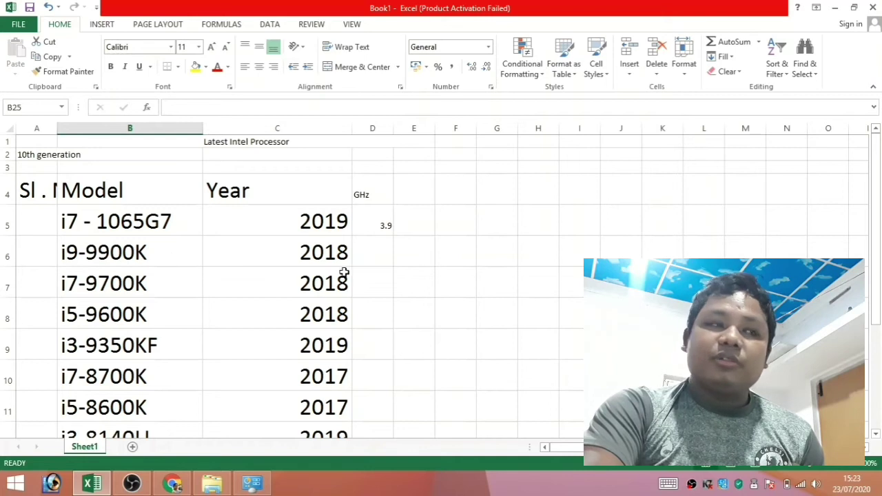
scroll(340, 269, "down", 1)
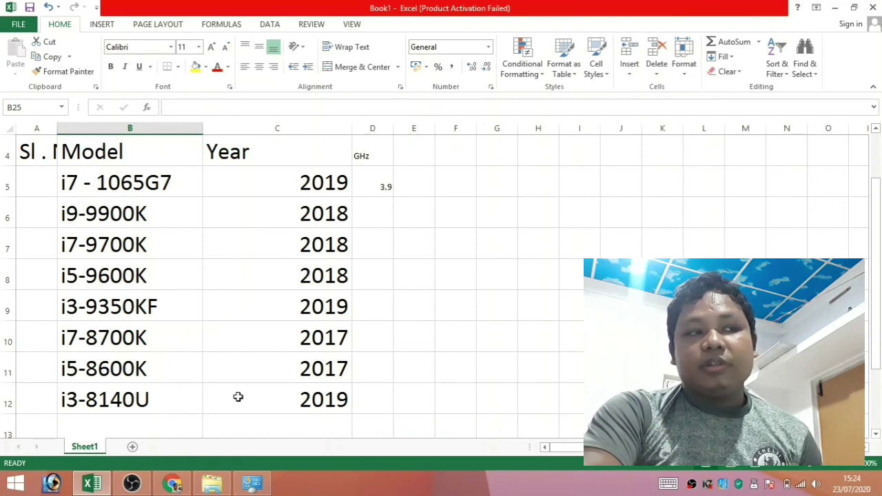
scroll(271, 309, "down", 1)
scroll(272, 309, "down", 5)
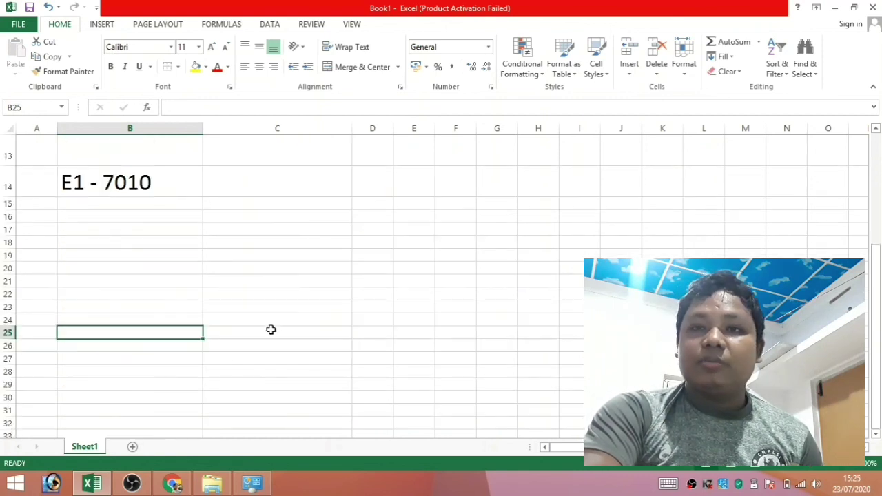
scroll(246, 327, "up", 2)
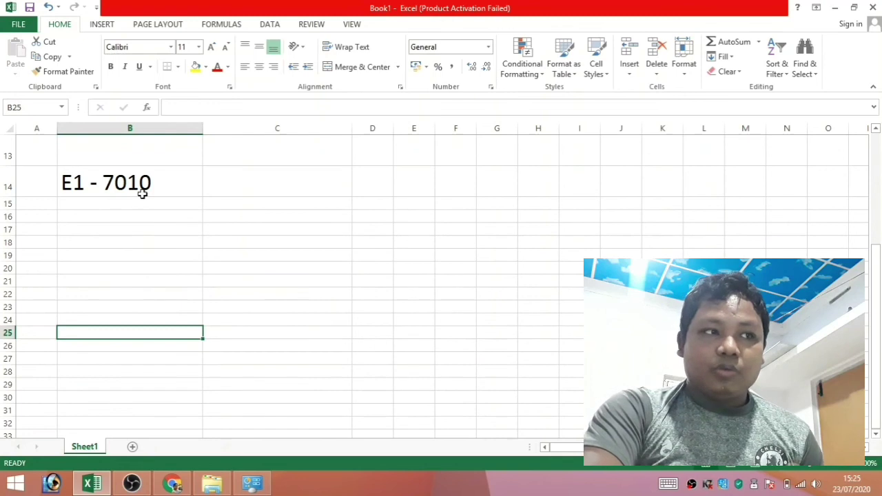